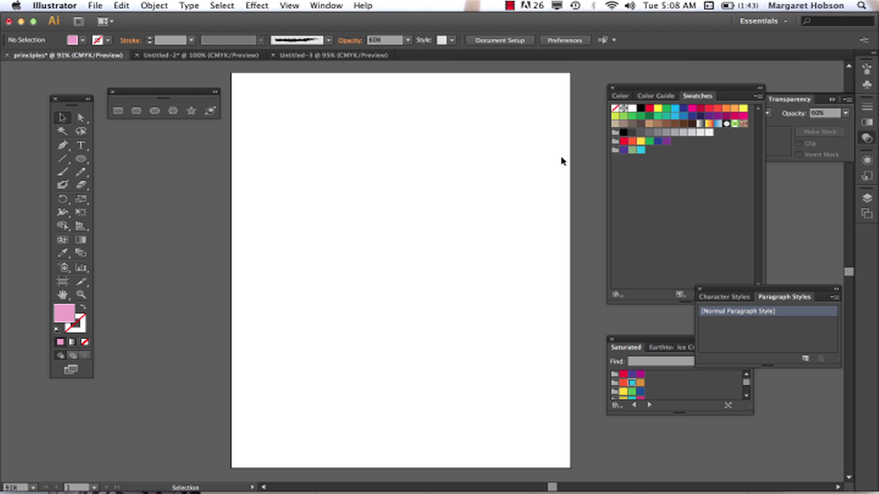
# - Draw a pink five-pointed star near the artboard top, then drag it down toward the middle
pyautogui.click(191, 111)
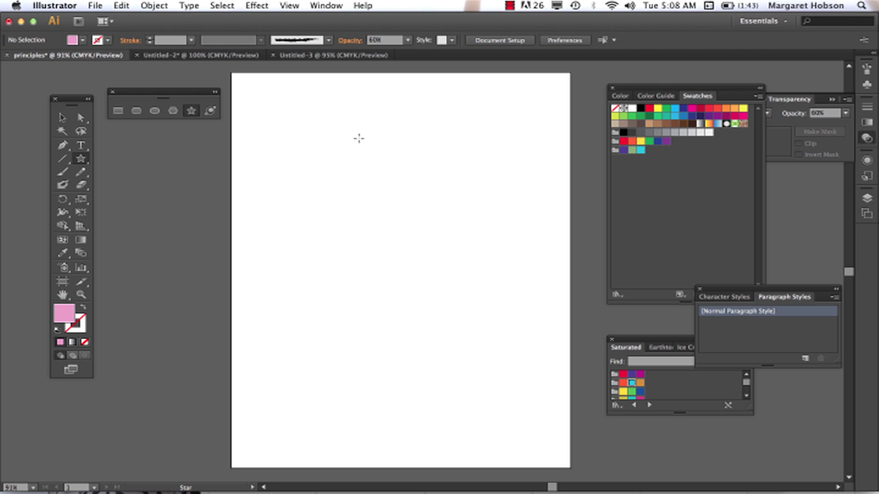
pyautogui.moveTo(354, 137); pyautogui.dragTo(392, 175)
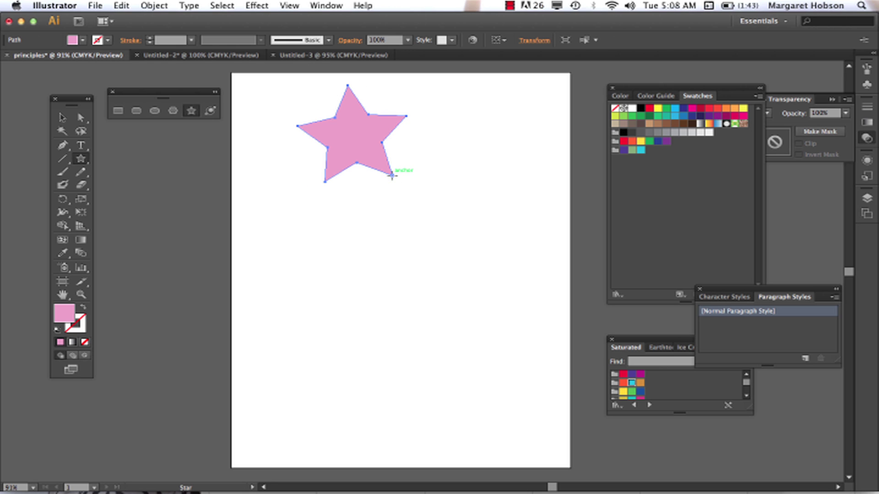
pyautogui.press('v')
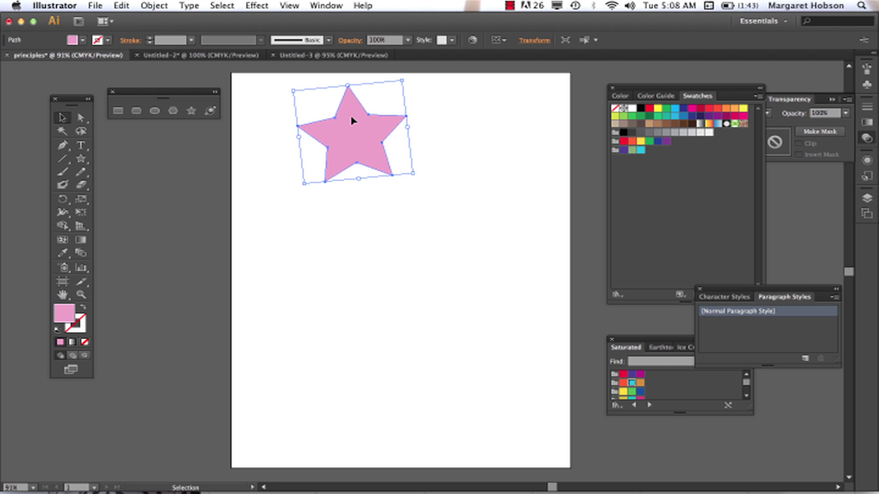
pyautogui.moveTo(353, 122); pyautogui.dragTo(366, 199)
pyautogui.click(468, 211)
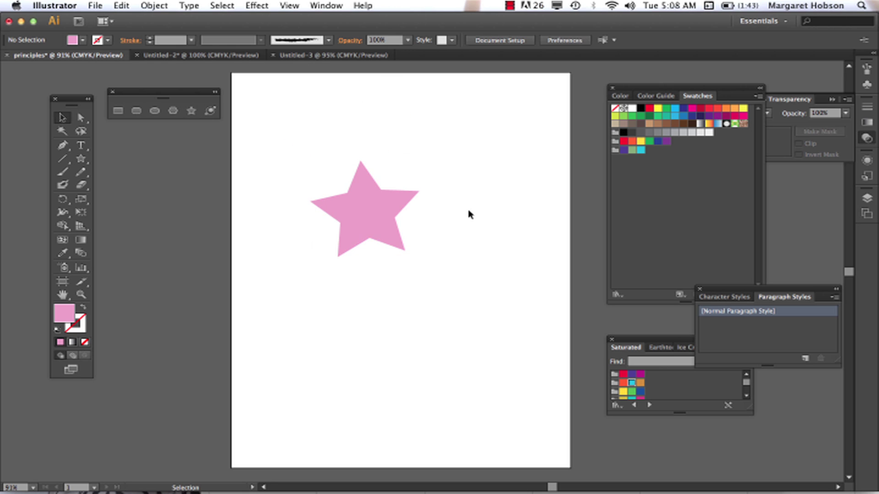
pyautogui.click(365, 217)
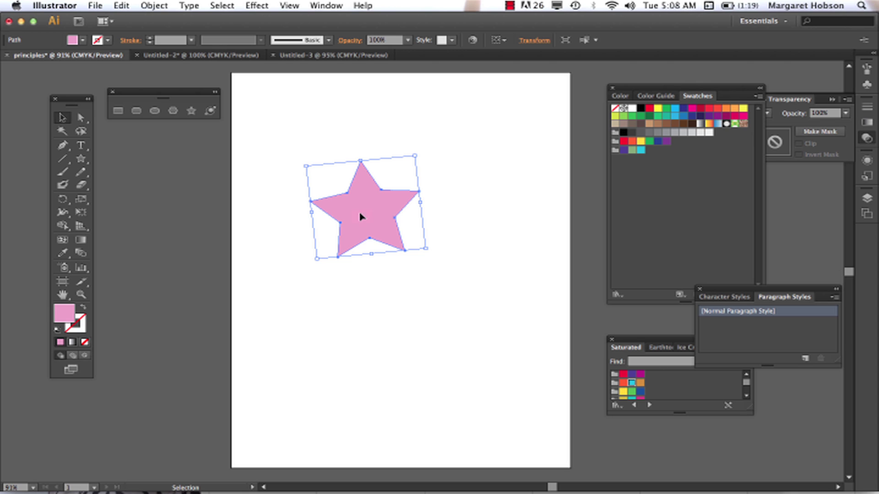
# - Use the Scissors tool to cut the star outline at its upper-left and right inner corners
pyautogui.click(90, 191)
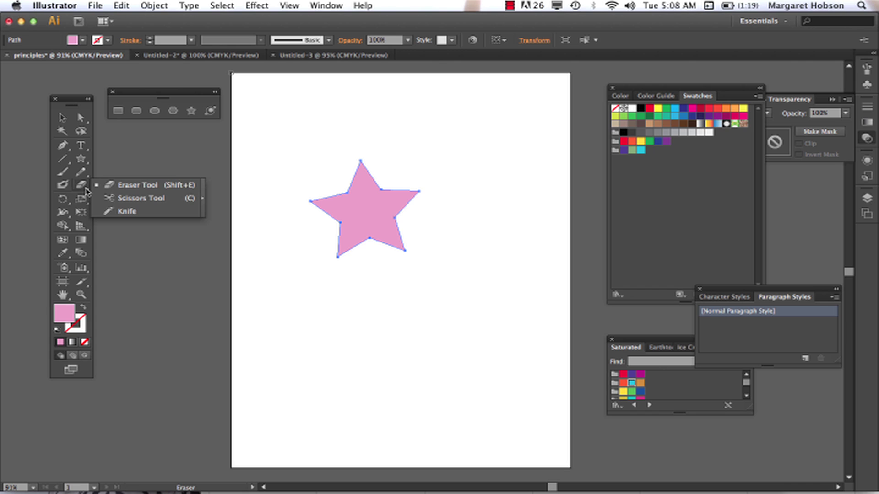
pyautogui.click(137, 197)
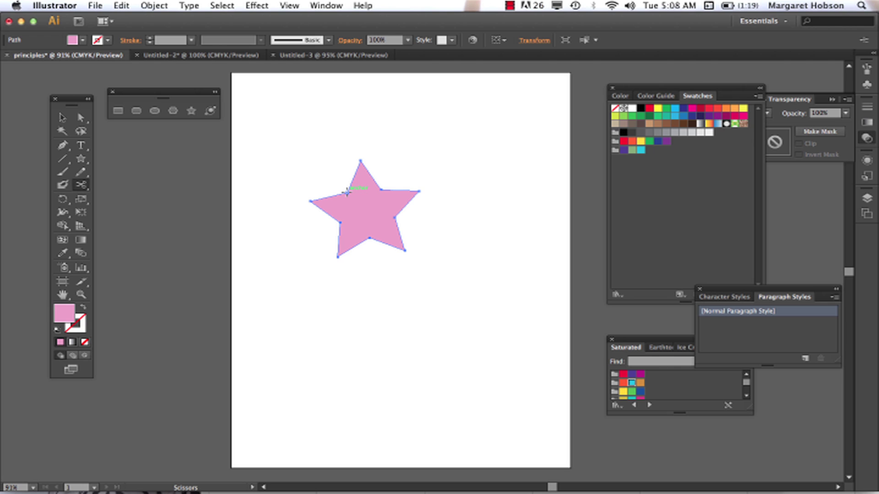
pyautogui.click(347, 193)
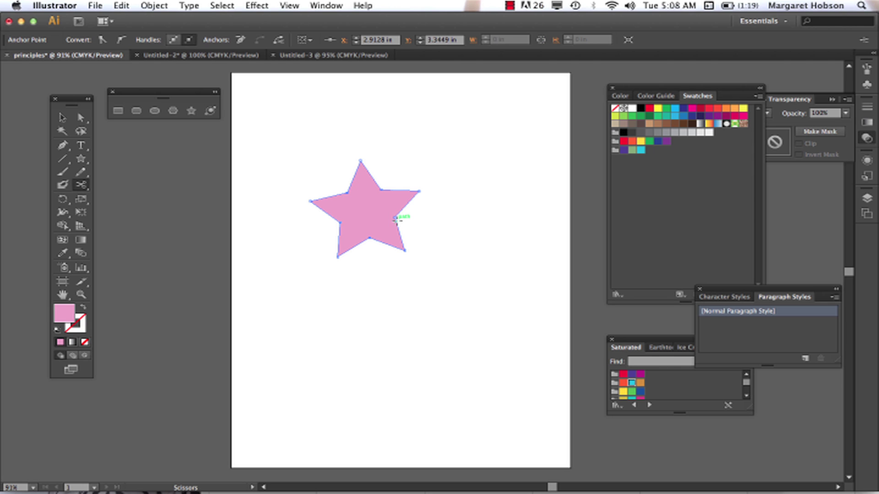
pyautogui.click(394, 218)
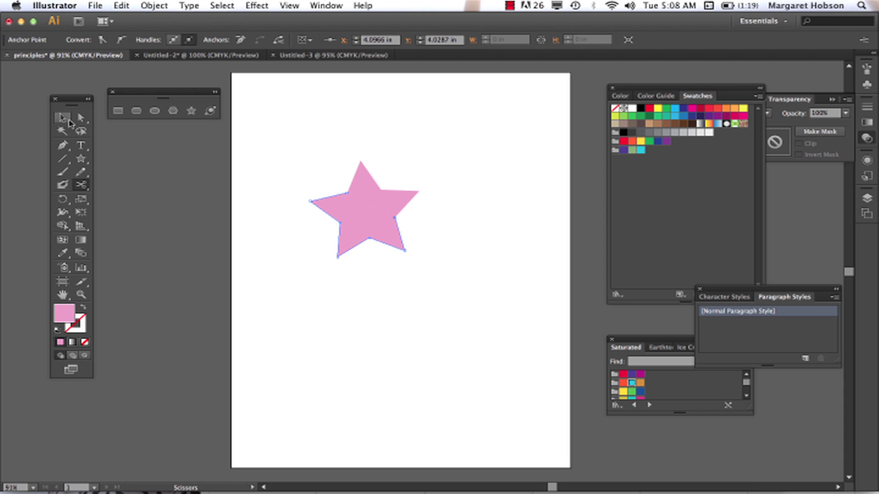
# - Drag the lower star piece down-left and nudge the upper piece down-left with arrow keys
pyautogui.click(62, 118)
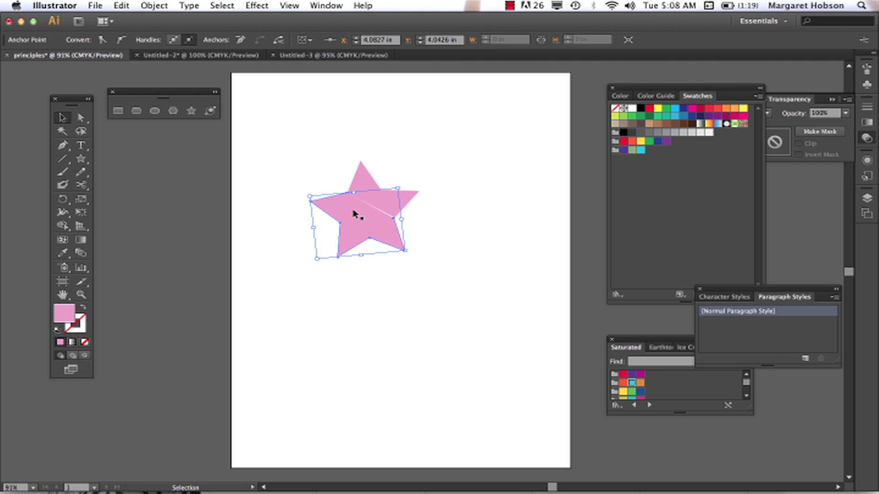
pyautogui.moveTo(354, 213); pyautogui.dragTo(344, 225)
pyautogui.click(374, 188)
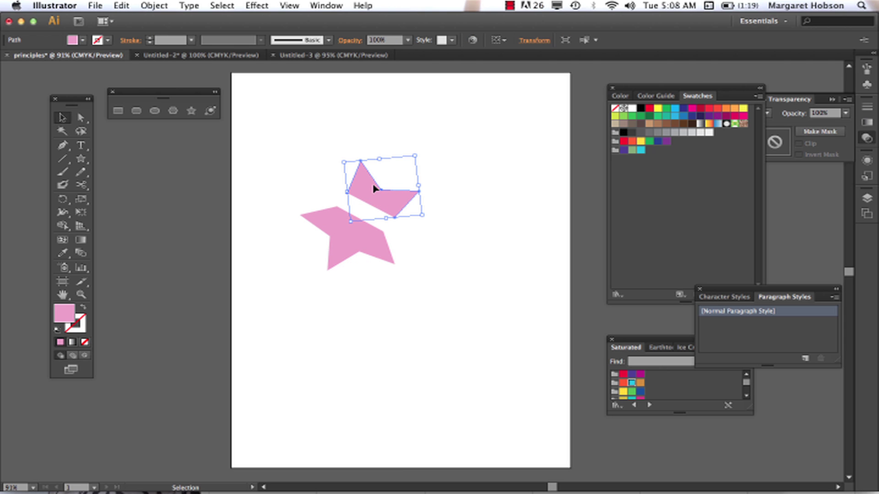
pyautogui.press('Down')
pyautogui.press('Down')
pyautogui.press('Down')
pyautogui.press('Down')
pyautogui.press('Down')
pyautogui.press('Down')
pyautogui.press('Left')
pyautogui.press('Left')
pyautogui.press('Left')
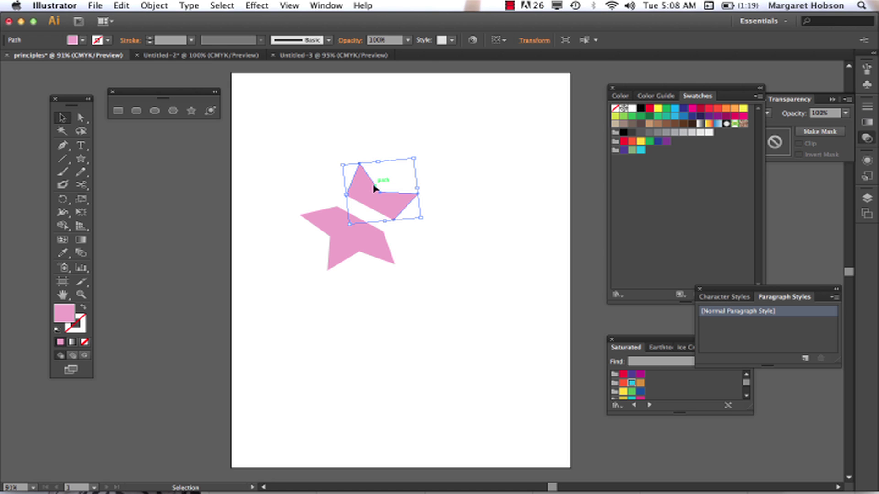
pyautogui.press('Down')
pyautogui.press('Down')
pyautogui.press('Down')
pyautogui.press('Down')
pyautogui.press('Down')
pyautogui.press('Down')
pyautogui.press('Down')
pyautogui.press('Down')
pyautogui.press('Down')
pyautogui.press('Down')
pyautogui.press('Down')
pyautogui.press('Down')
pyautogui.press('Down')
pyautogui.press('Down')
pyautogui.press('Down')
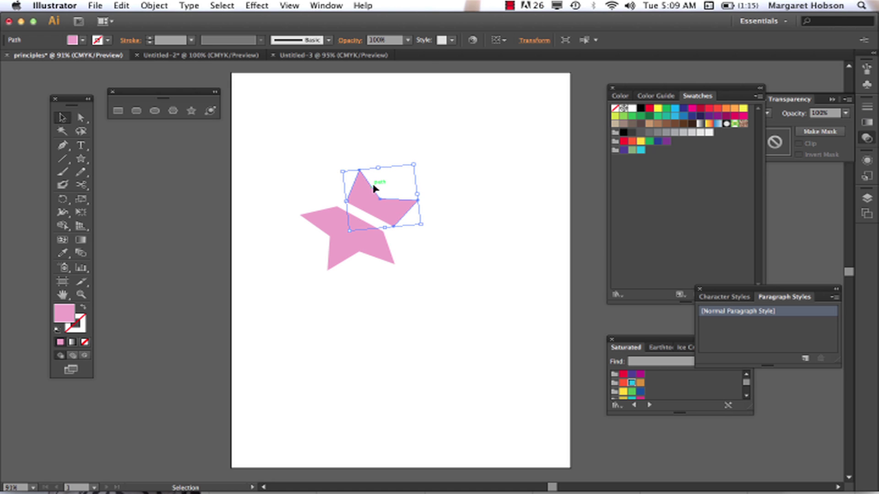
pyautogui.press('Left')
pyautogui.press('Left')
pyautogui.press('Left')
pyautogui.press('Left')
pyautogui.press('Left')
pyautogui.press('Left')
pyautogui.press('Left')
pyautogui.press('Left')
pyautogui.press('Left')
pyautogui.press('Down')
pyautogui.press('Down')
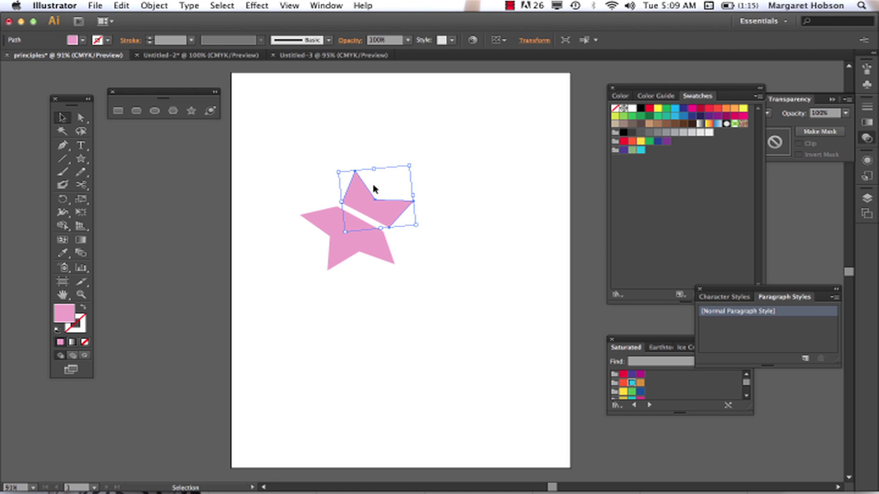
pyautogui.press('Down')
pyautogui.press('Down')
pyautogui.press('Down')
pyautogui.press('Left')
pyautogui.press('Left')
pyautogui.click(411, 260)
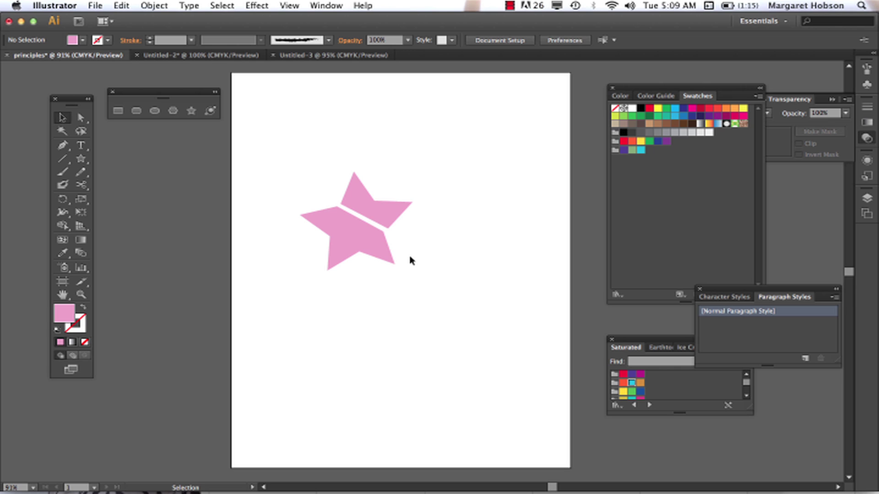
# - Cut the upper star piece's edge near its top point with the Scissors tool
pyautogui.click(365, 208)
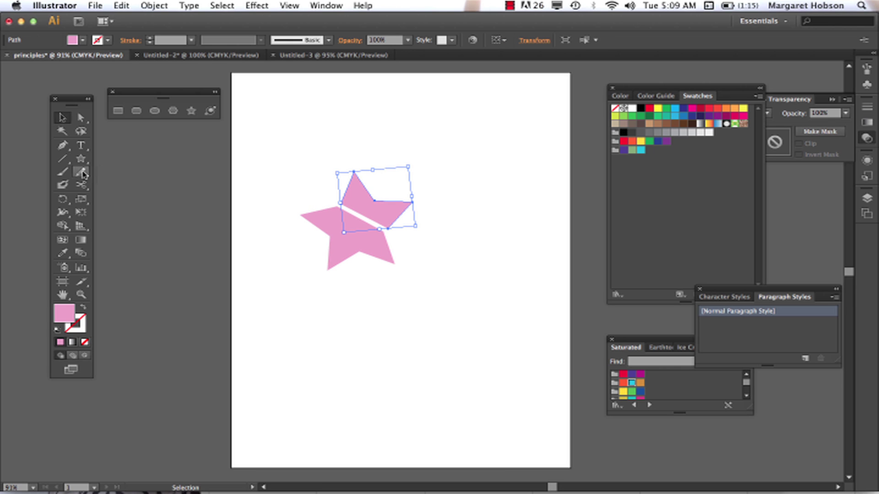
pyautogui.moveTo(81, 185); pyautogui.dragTo(122, 193)
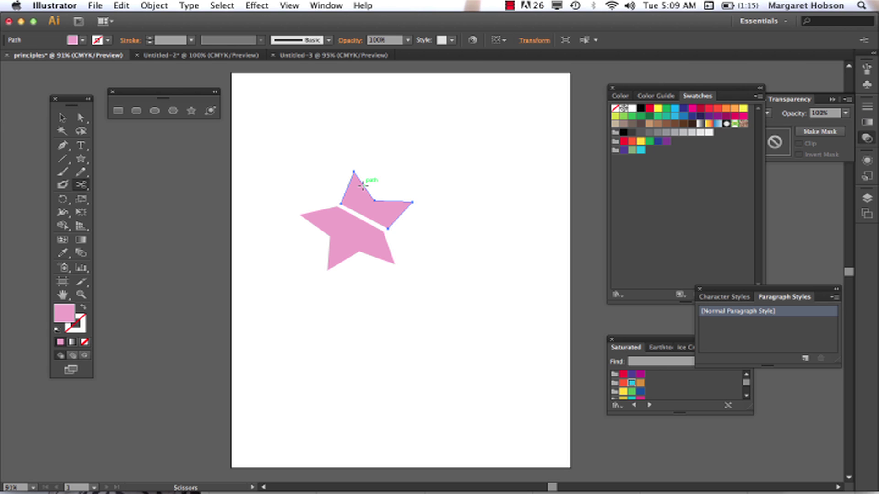
pyautogui.click(363, 186)
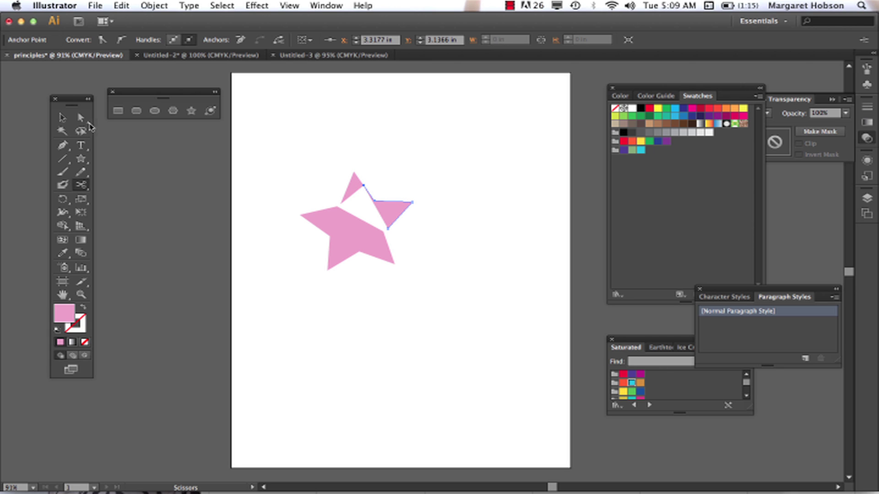
# - Select the small top triangle and nudge it away from the right arm with arrow keys
pyautogui.press('v')
pyautogui.click(360, 180)
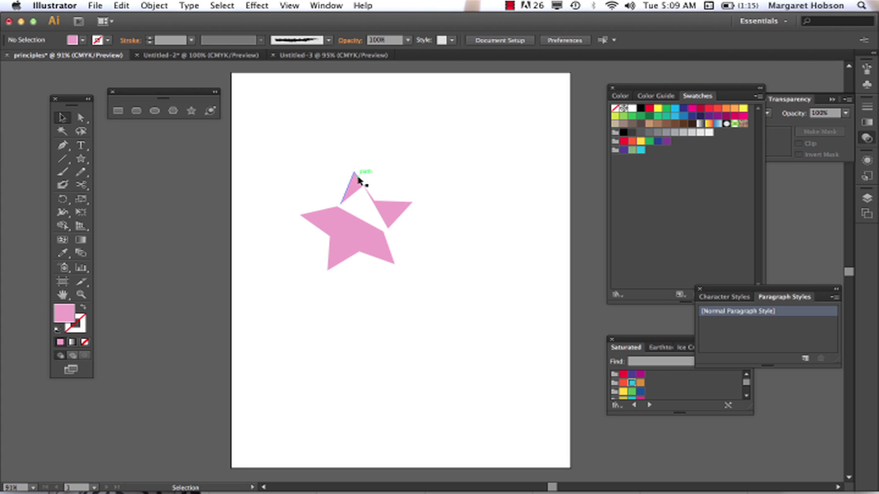
pyautogui.click(356, 186)
pyautogui.press('Up')
pyautogui.press('Up')
pyautogui.press('Up')
pyautogui.press('Up')
pyautogui.press('Up')
pyautogui.press('Up')
pyautogui.press('Up')
pyautogui.press('Up')
pyautogui.press('Up')
pyautogui.press('Up')
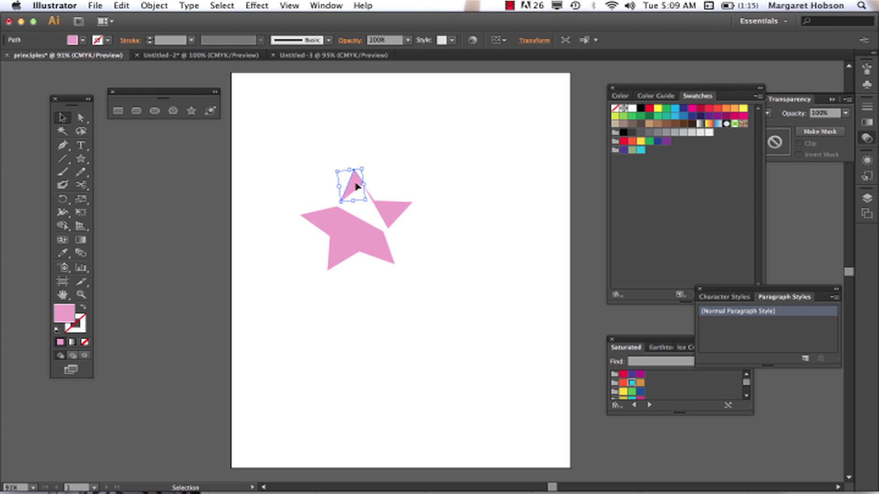
pyautogui.press('Left')
pyautogui.press('Left')
pyautogui.press('Left')
pyautogui.press('Left')
pyautogui.press('Left')
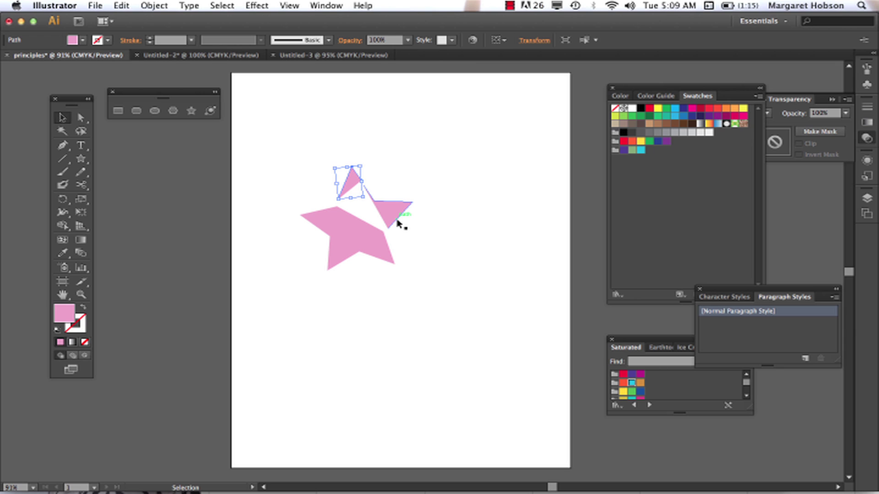
pyautogui.press('Right')
pyautogui.press('Right')
pyautogui.press('Right')
pyautogui.press('Right')
pyautogui.press('Right')
pyautogui.press('Right')
# - Undo the triangle's nudges and the scissors cut at the top point
pyautogui.press('super')
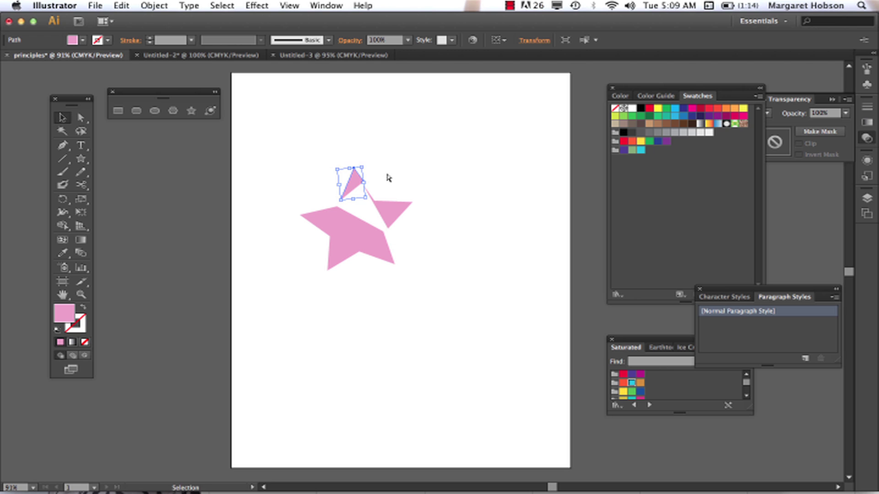
pyautogui.press('super')
pyautogui.press('Down')
pyautogui.press('Down')
pyautogui.press('Down')
pyautogui.press('Down')
pyautogui.press('Down')
pyautogui.press('Down')
pyautogui.press('super+j')
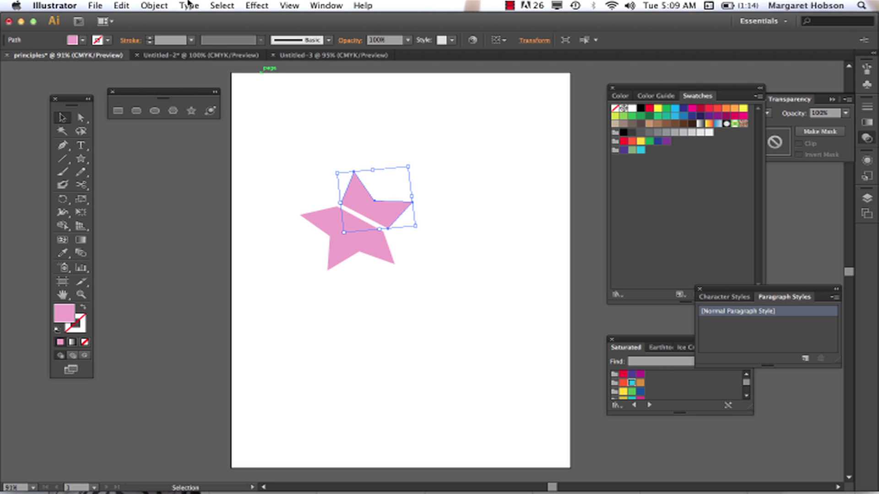
# - Look at the Undo entry in the Edit menu, then deselect the upper star piece
pyautogui.click(112, 5)
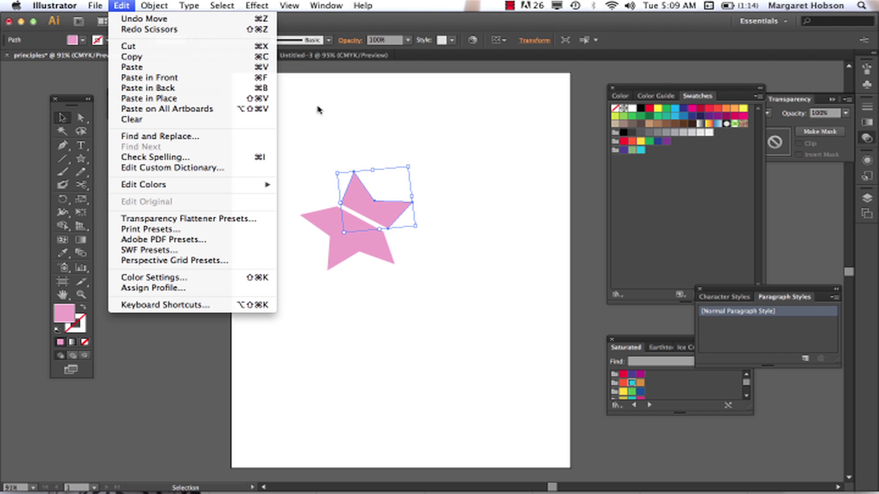
pyautogui.click(63, 118)
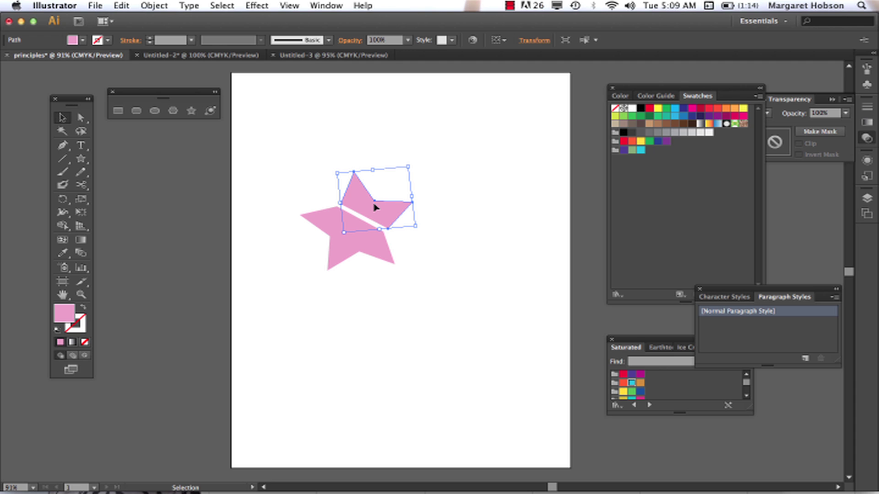
pyautogui.click(121, 5)
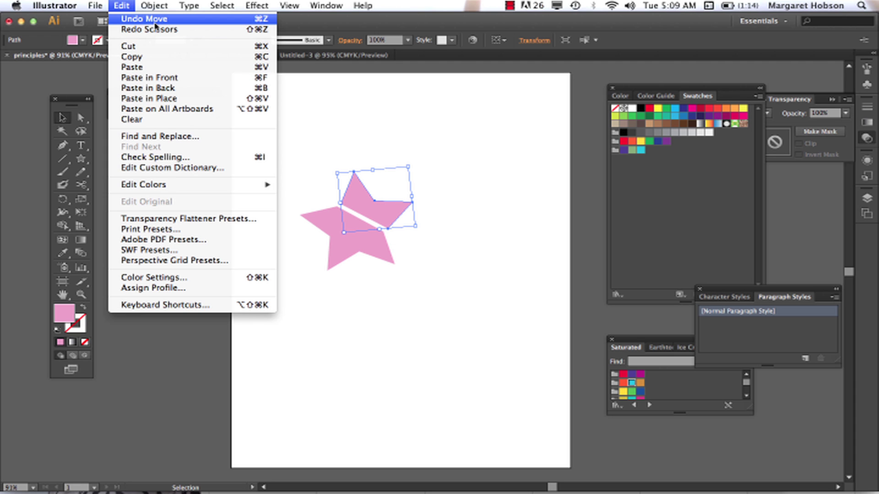
pyautogui.click(415, 145)
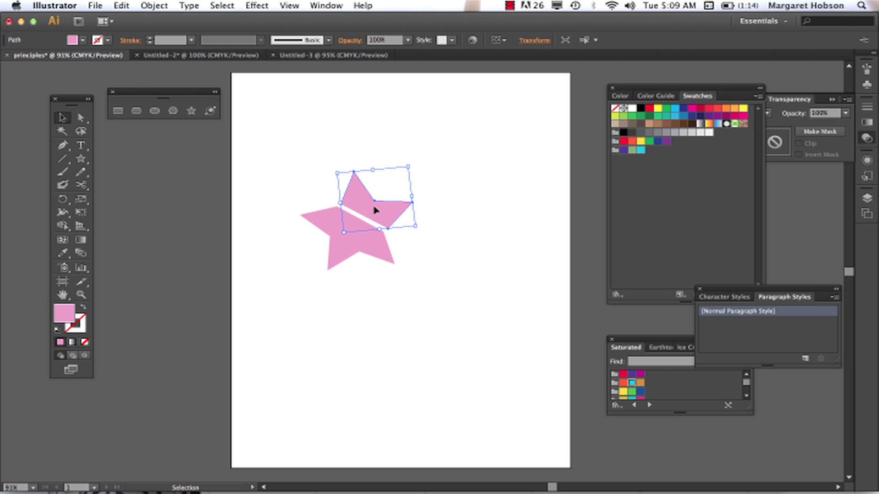
pyautogui.click(473, 224)
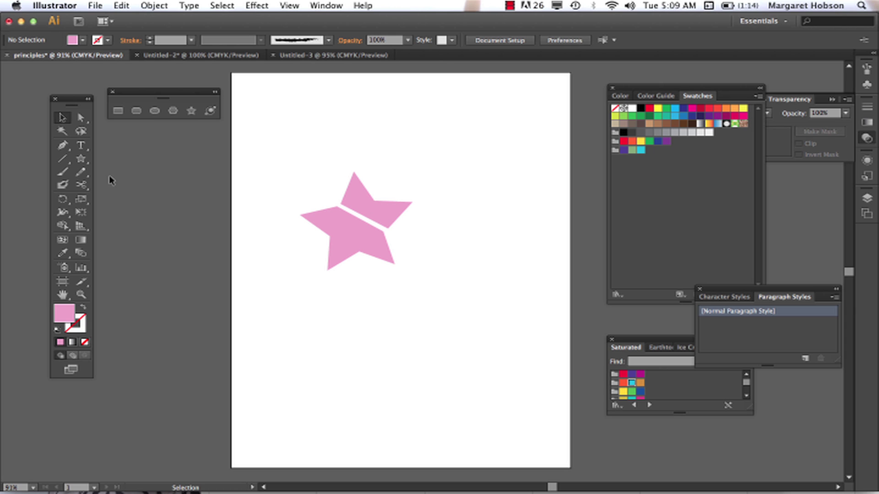
# - Erase a strip across the star's top point and a diagonal strip through its right arm
pyautogui.click(84, 191)
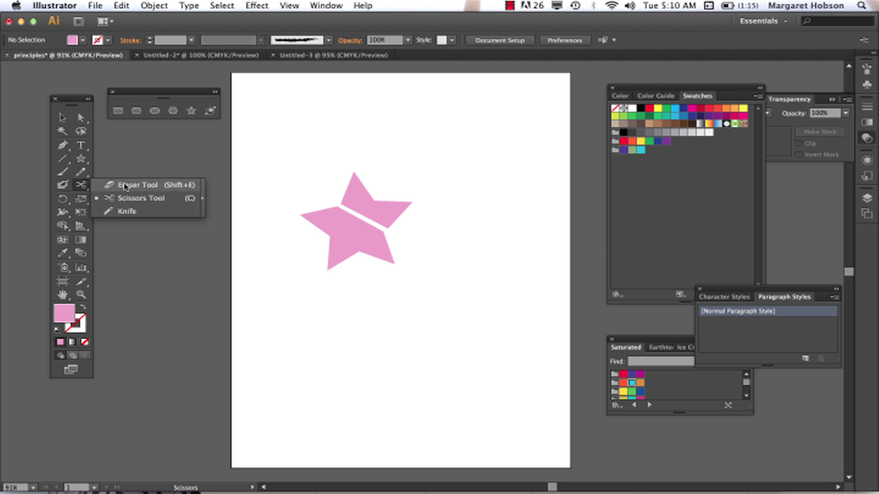
pyautogui.click(121, 185)
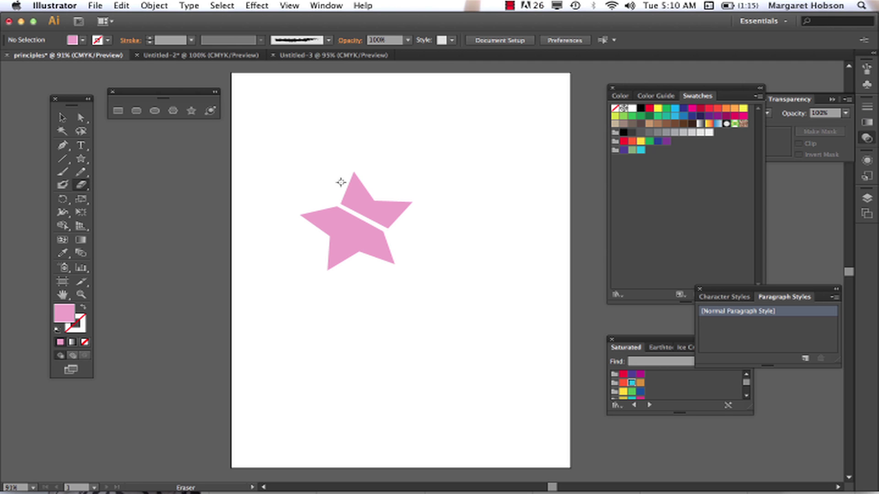
pyautogui.moveTo(344, 183); pyautogui.dragTo(376, 179)
pyautogui.moveTo(390, 200); pyautogui.dragTo(410, 224)
# - Select the small tip fragment to confirm it is a separate piece, then deselect it
pyautogui.click(63, 117)
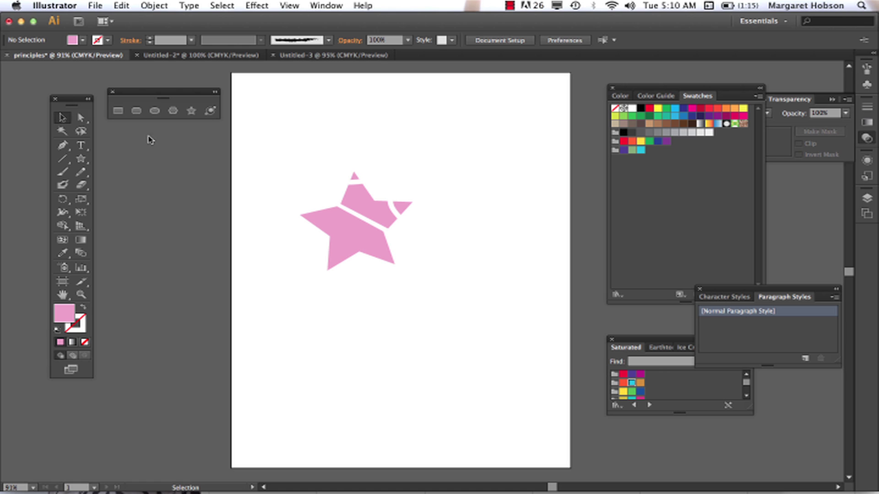
pyautogui.click(355, 177)
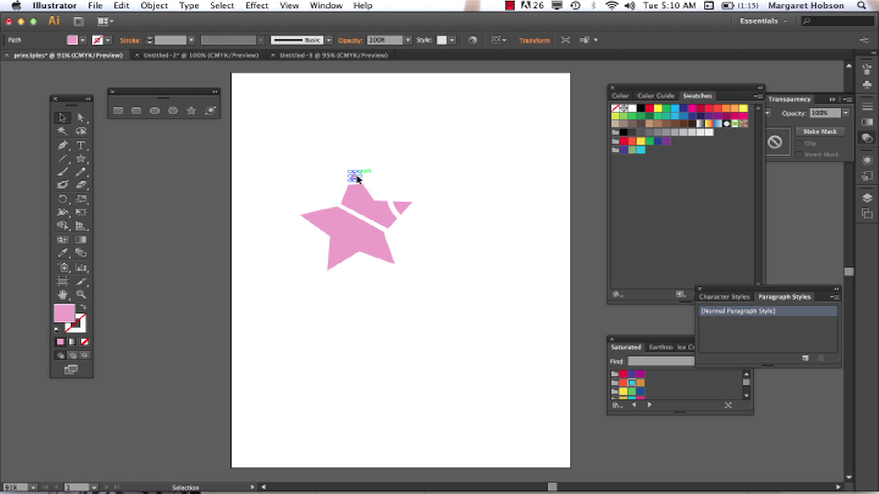
pyautogui.click(382, 167)
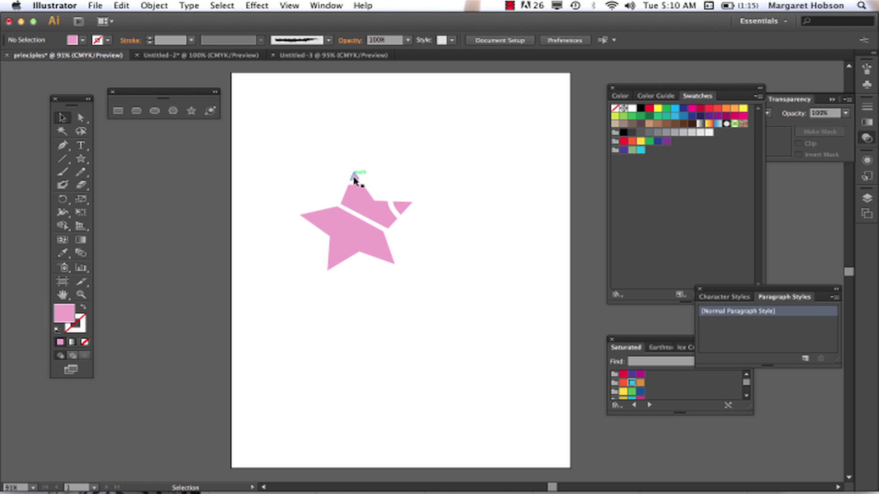
pyautogui.click(354, 178)
pyautogui.click(400, 181)
# - Zoom in, select the upper star piece with Direct Selection and erase a curved band across it
pyautogui.press('super+equal')
pyautogui.press('super+equal')
pyautogui.press('super+equal')
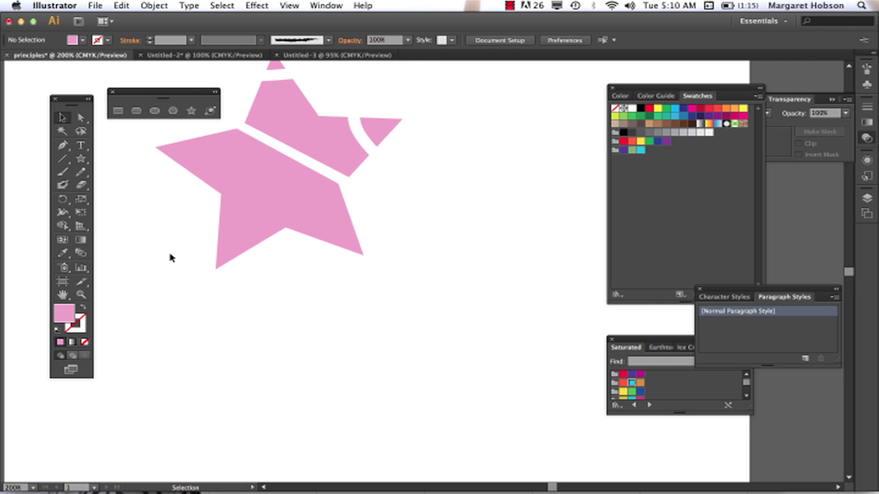
pyautogui.press('space')
pyautogui.moveTo(271, 143); pyautogui.dragTo(298, 260)
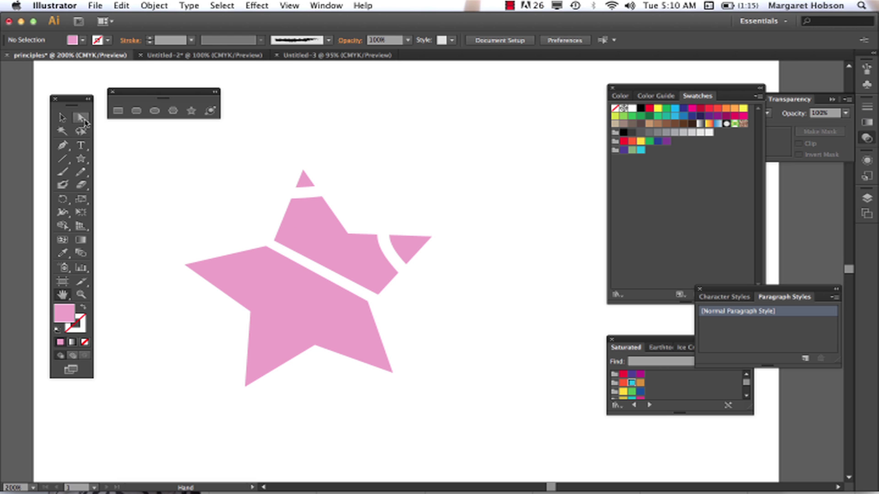
pyautogui.click(84, 121)
pyautogui.click(314, 188)
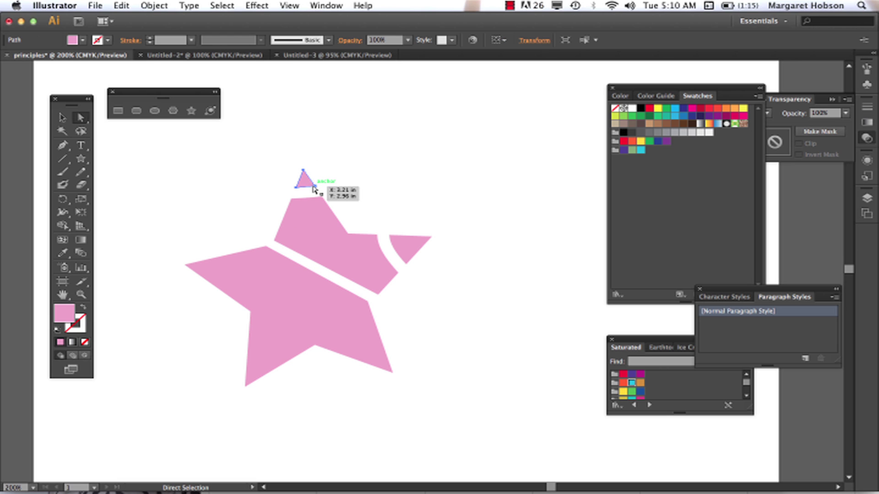
pyautogui.click(322, 223)
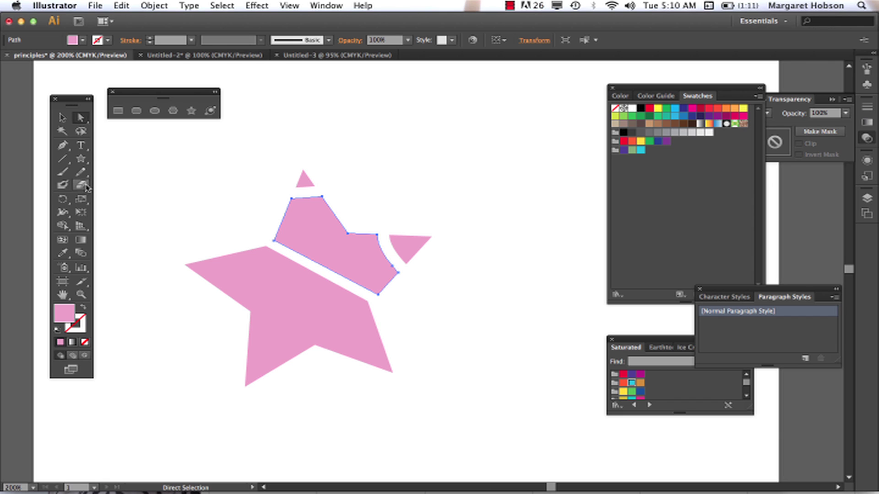
pyautogui.moveTo(86, 187)
pyautogui.mouseDown()
pyautogui.moveTo(117, 196)
pyautogui.moveTo(90, 186)
pyautogui.moveTo(119, 184)
pyautogui.mouseUp()
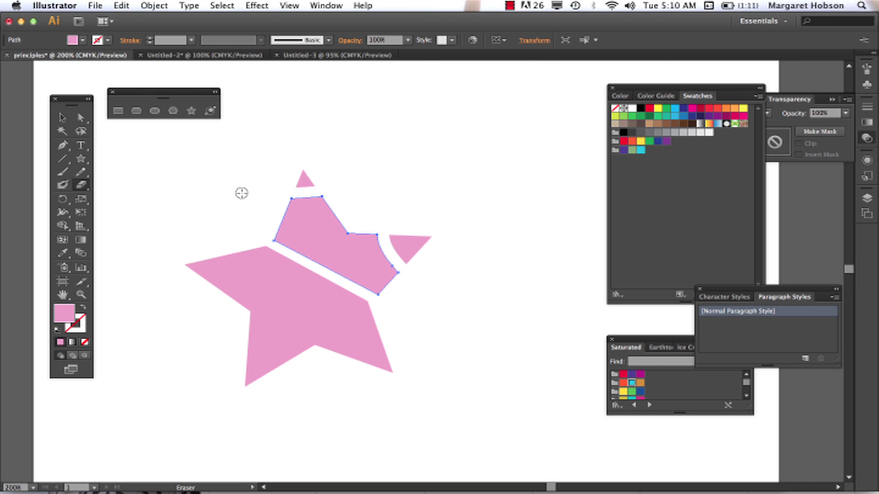
pyautogui.moveTo(269, 218)
pyautogui.mouseDown()
pyautogui.moveTo(317, 220)
pyautogui.moveTo(354, 203)
pyautogui.mouseUp()
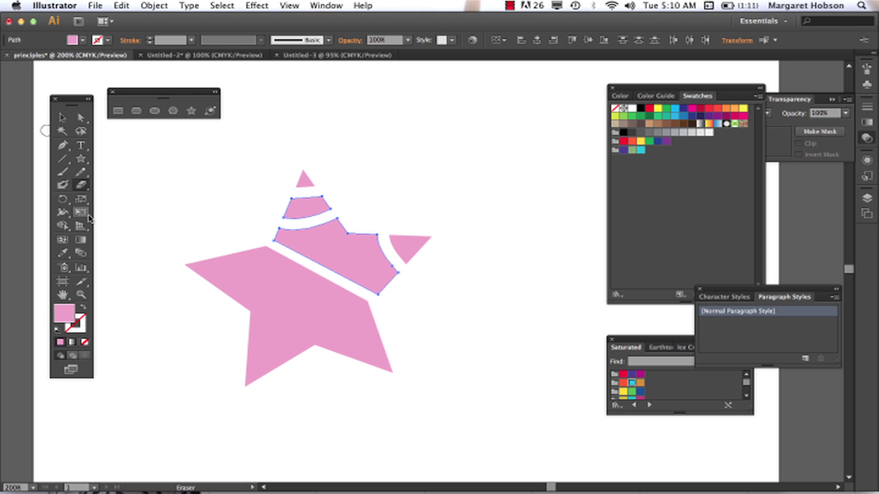
# - With the Knife, cut a short line through the star's left part and a curve through the upper-right piece
pyautogui.moveTo(90, 189)
pyautogui.mouseDown()
pyautogui.moveTo(119, 193)
pyautogui.moveTo(120, 212)
pyautogui.mouseUp()
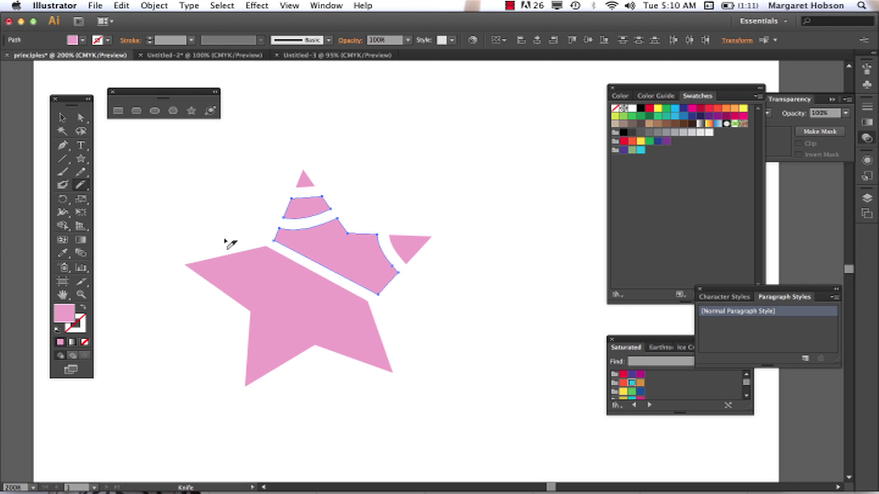
pyautogui.moveTo(226, 240)
pyautogui.mouseDown()
pyautogui.moveTo(235, 271)
pyautogui.moveTo(224, 318)
pyautogui.moveTo(208, 322)
pyautogui.moveTo(229, 286)
pyautogui.moveTo(224, 229)
pyautogui.mouseUp()
pyautogui.moveTo(362, 222)
pyautogui.mouseDown()
pyautogui.moveTo(369, 251)
pyautogui.moveTo(399, 290)
pyautogui.mouseUp()
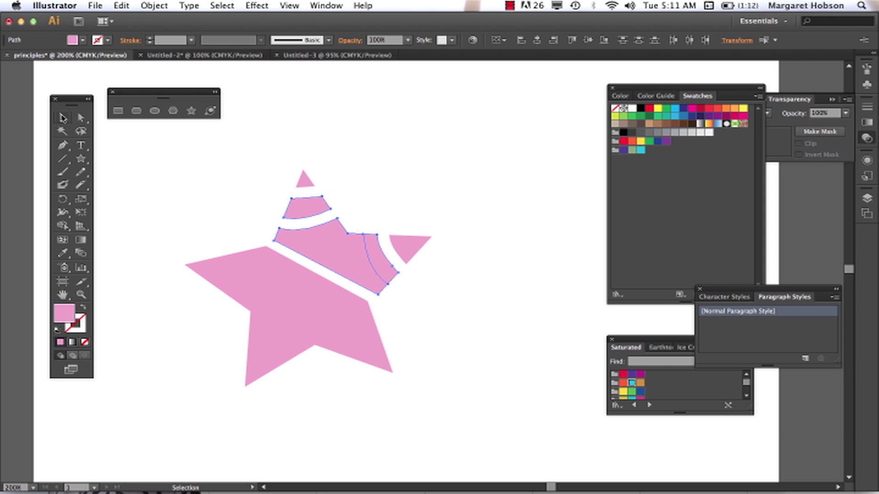
# - Select the curved slice at the right arm and nudge it right and up to open a gap
pyautogui.click(63, 118)
pyautogui.click(461, 197)
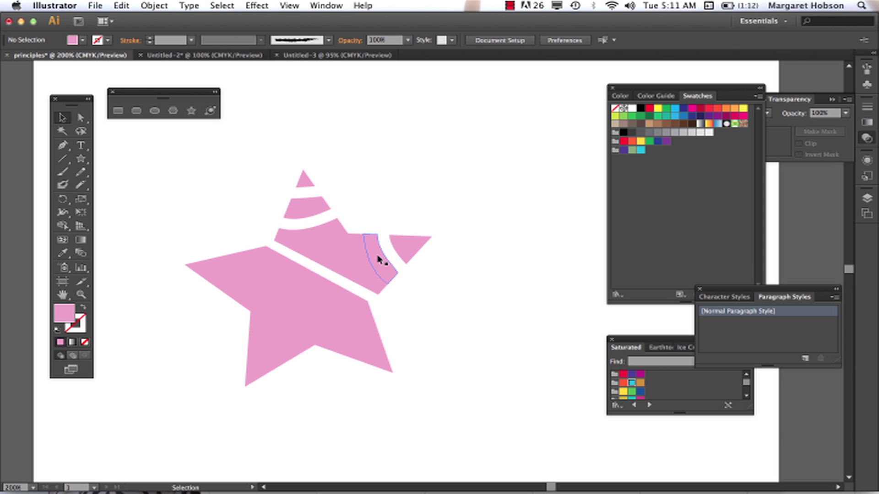
pyautogui.click(383, 250)
pyautogui.press('Right')
pyautogui.press('Right')
pyautogui.press('Right')
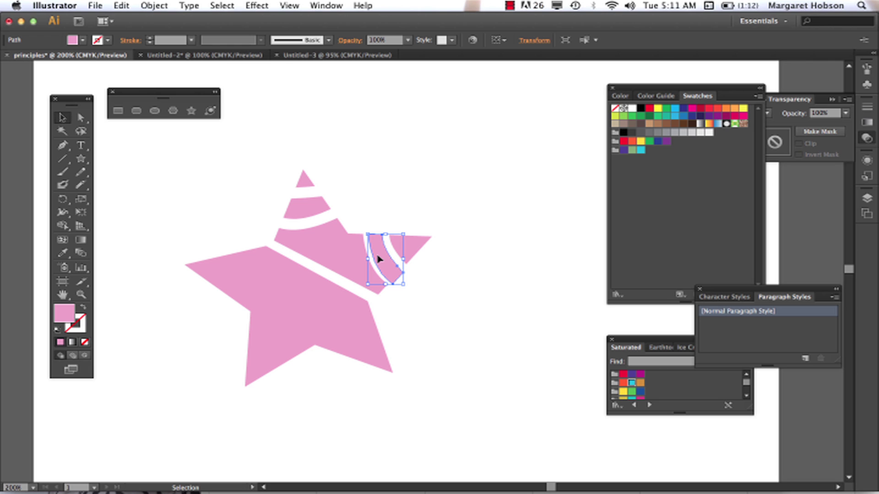
pyautogui.press('Up')
pyautogui.press('Down')
pyautogui.press('Up')
# - Select the lower star piece and cut a curve across its left arm with the Knife
pyautogui.click(503, 179)
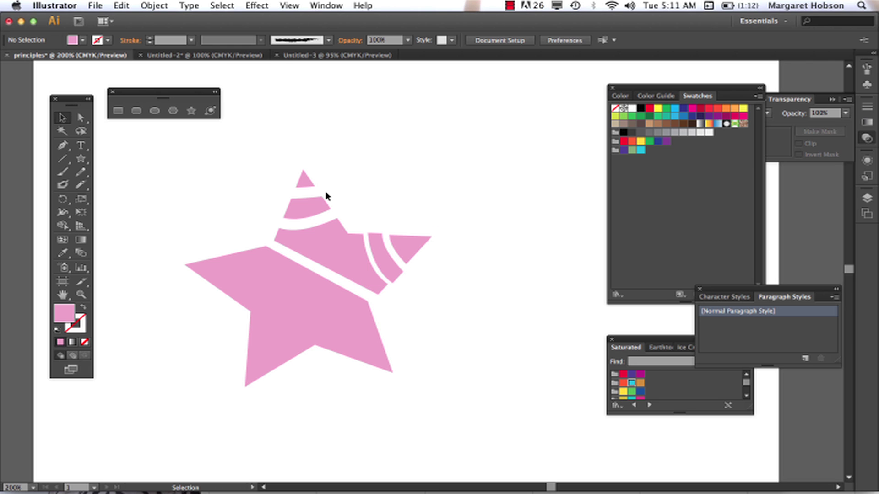
pyautogui.click(256, 286)
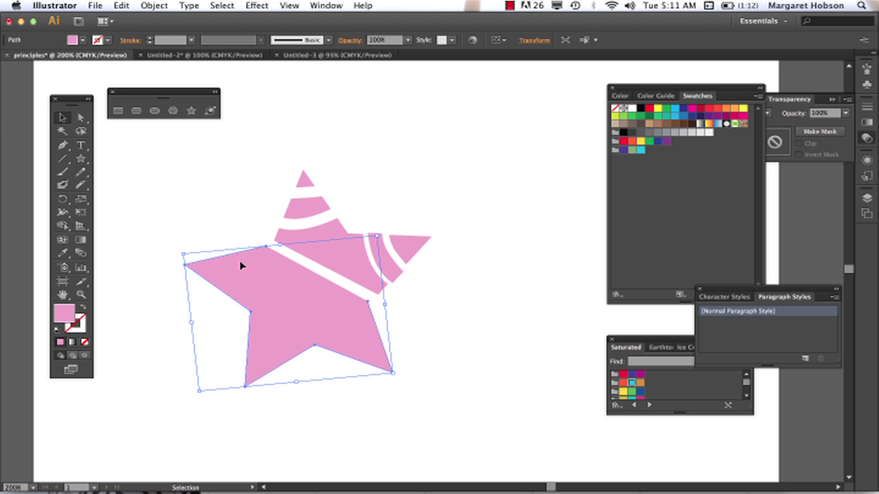
pyautogui.click(89, 187)
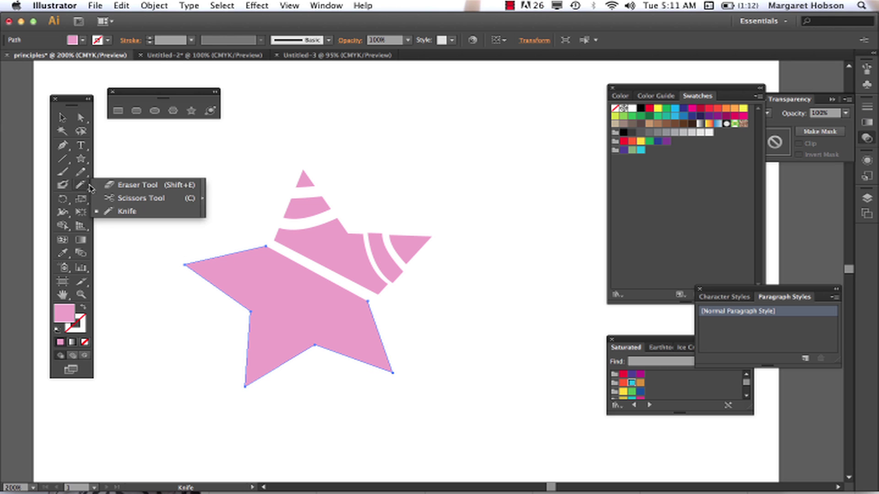
pyautogui.click(121, 211)
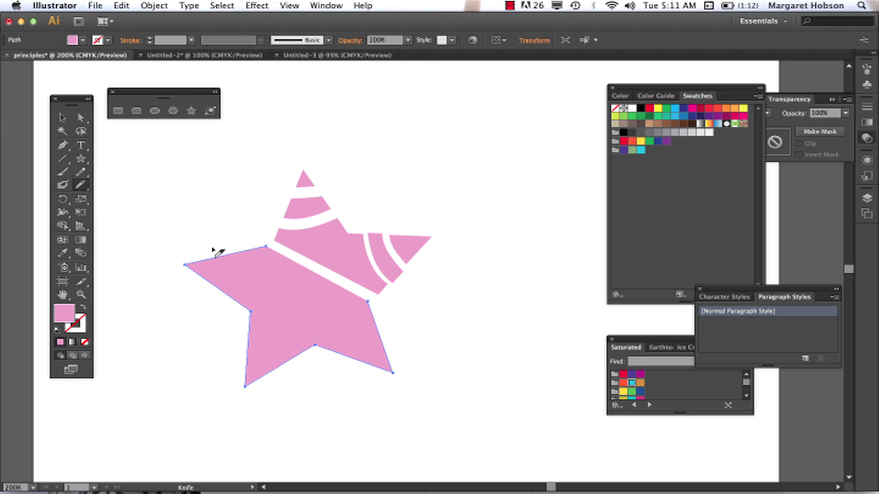
pyautogui.moveTo(213, 247)
pyautogui.mouseDown()
pyautogui.moveTo(228, 253)
pyautogui.moveTo(243, 300)
pyautogui.moveTo(203, 311)
pyautogui.mouseUp()
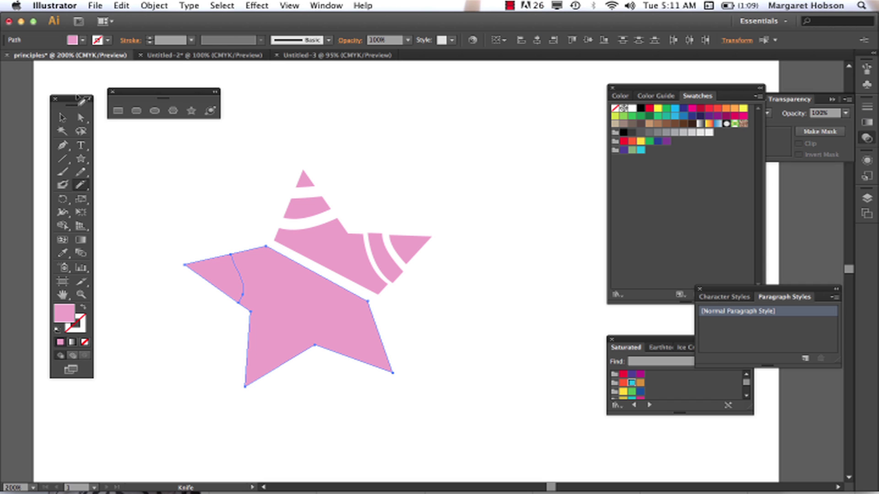
# - Check the separated left arm piece, then knife curved cuts across the lower-right and lower-left points
pyautogui.press('v')
pyautogui.click(221, 231)
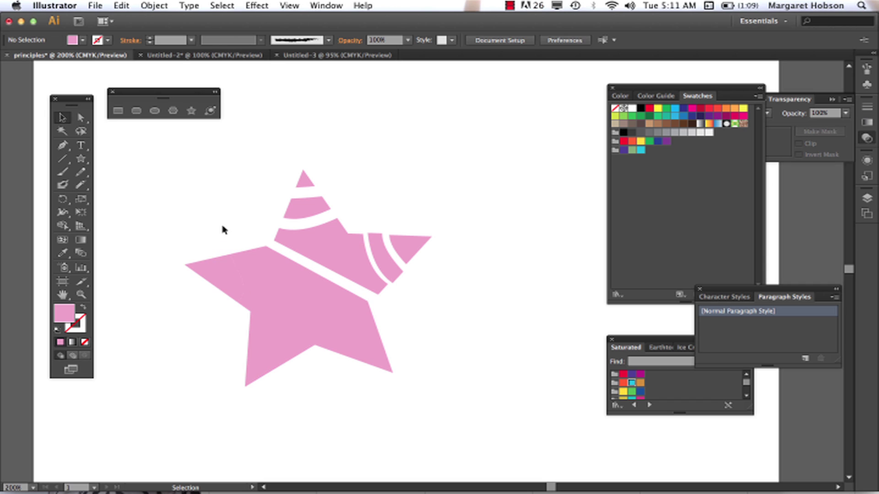
pyautogui.click(218, 289)
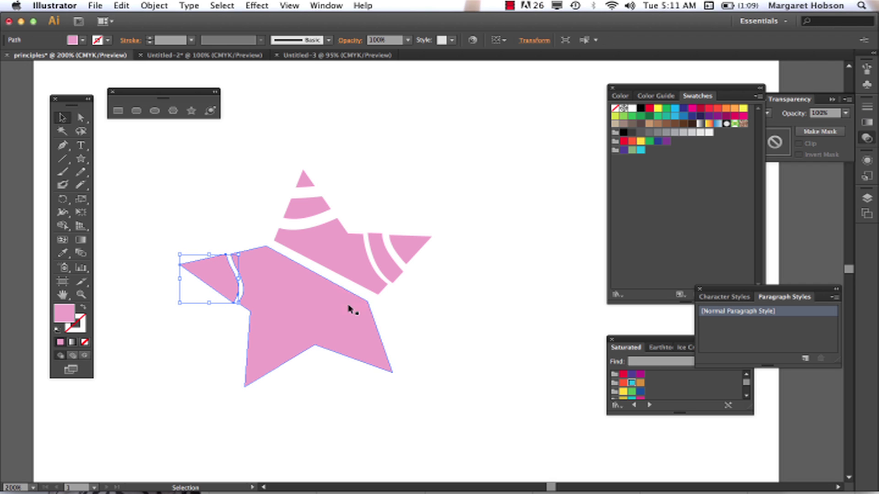
pyautogui.click(422, 343)
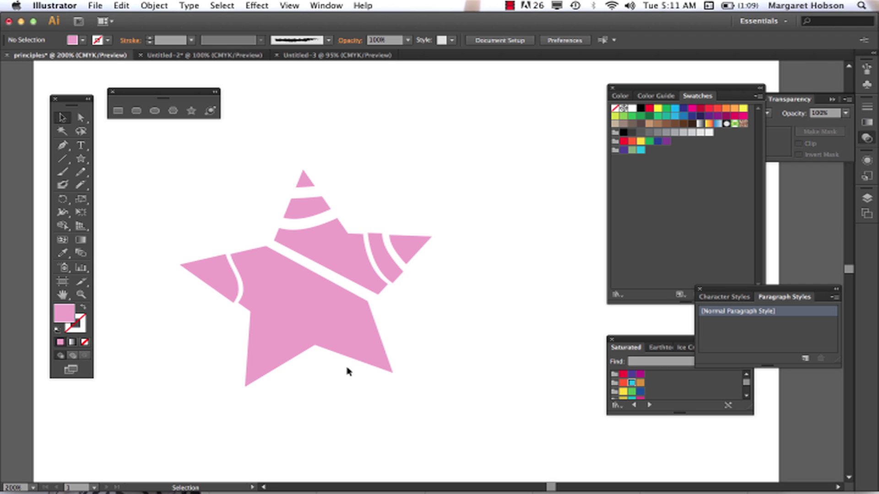
pyautogui.moveTo(80, 184)
pyautogui.mouseDown()
pyautogui.moveTo(123, 192)
pyautogui.moveTo(124, 222)
pyautogui.moveTo(131, 214)
pyautogui.mouseUp()
pyautogui.moveTo(347, 366)
pyautogui.mouseDown()
pyautogui.moveTo(385, 324)
pyautogui.moveTo(400, 323)
pyautogui.mouseUp()
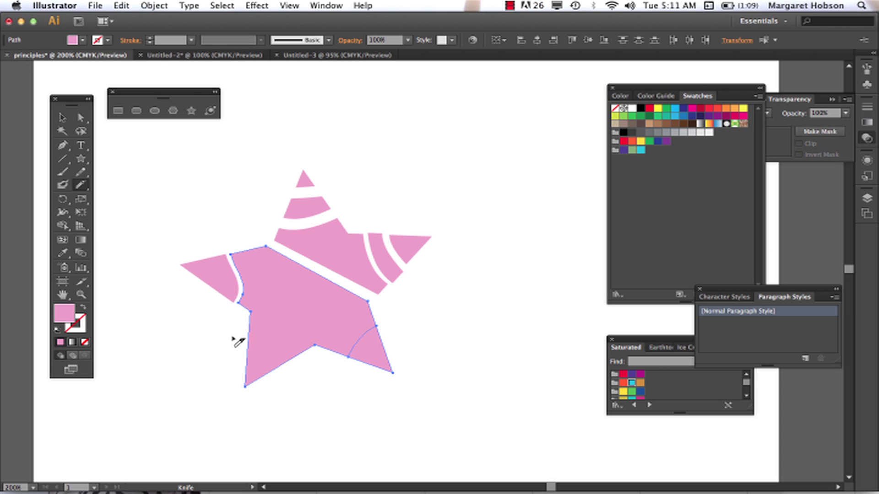
pyautogui.moveTo(227, 336); pyautogui.dragTo(315, 379)
# - Drag the lower-left tip down-left and the lower-right tip down-right to open small gaps
pyautogui.click(63, 118)
pyautogui.click(337, 435)
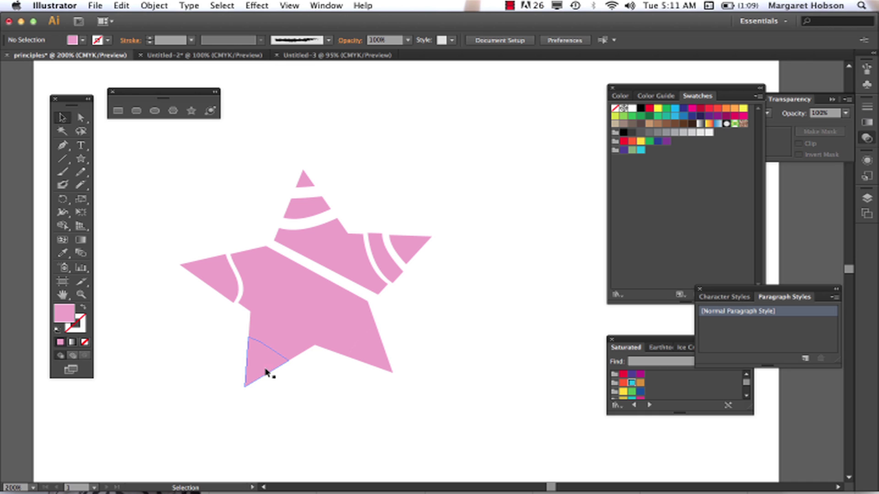
pyautogui.click(267, 372)
pyautogui.moveTo(267, 372); pyautogui.dragTo(265, 374)
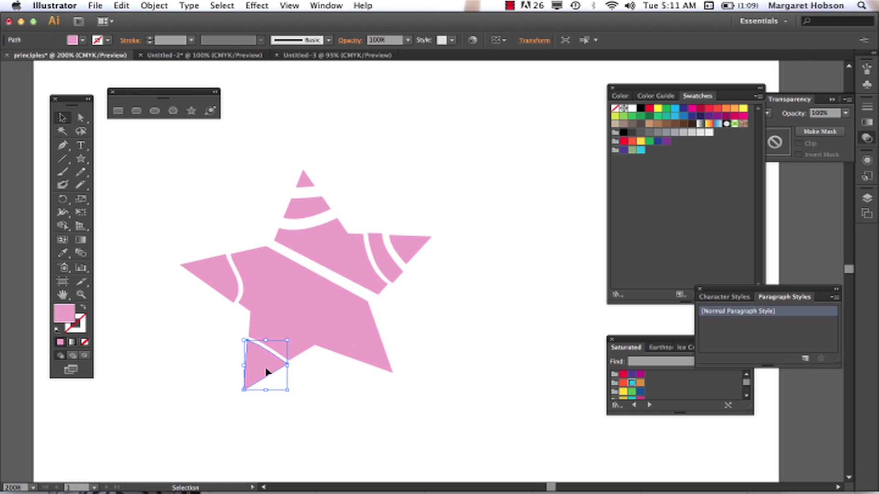
pyautogui.moveTo(365, 355); pyautogui.dragTo(368, 356)
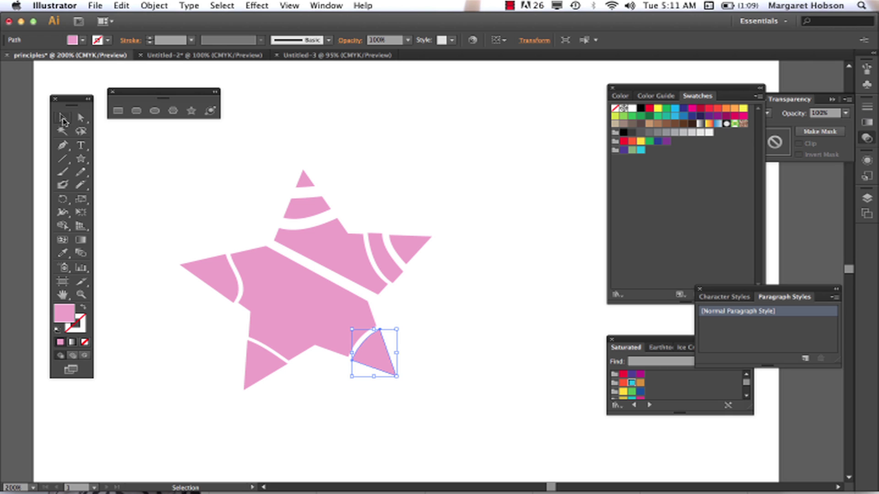
# - Try moving the lower-right tip's top anchor with Direct Selection, undo it, and deselect
pyautogui.click(80, 117)
pyautogui.press('super+shift+a')
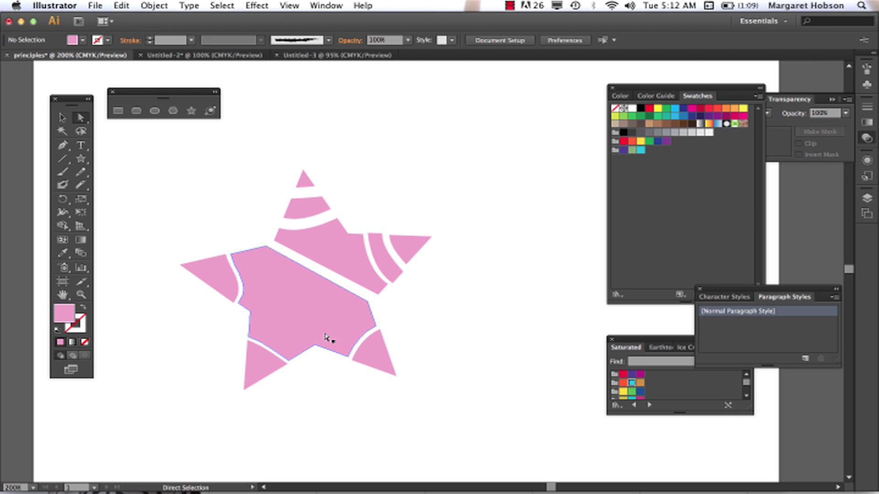
pyautogui.click(378, 351)
pyautogui.moveTo(379, 331); pyautogui.dragTo(379, 334)
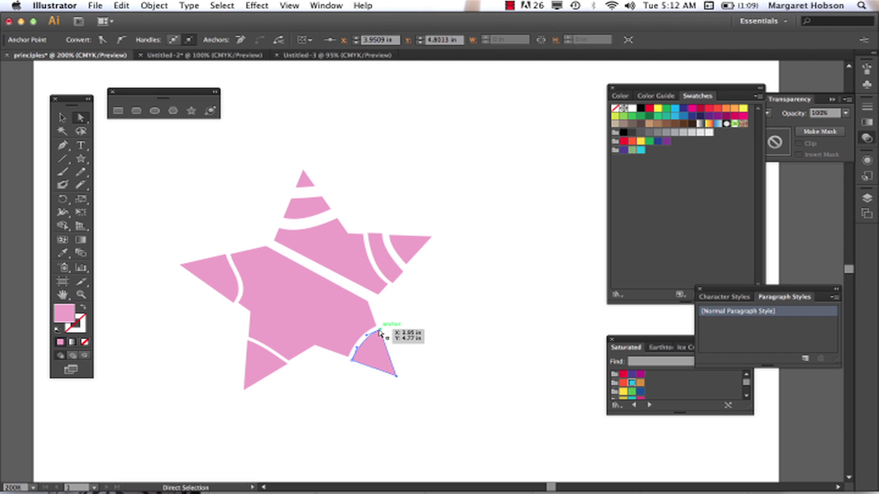
pyautogui.press('super+z')
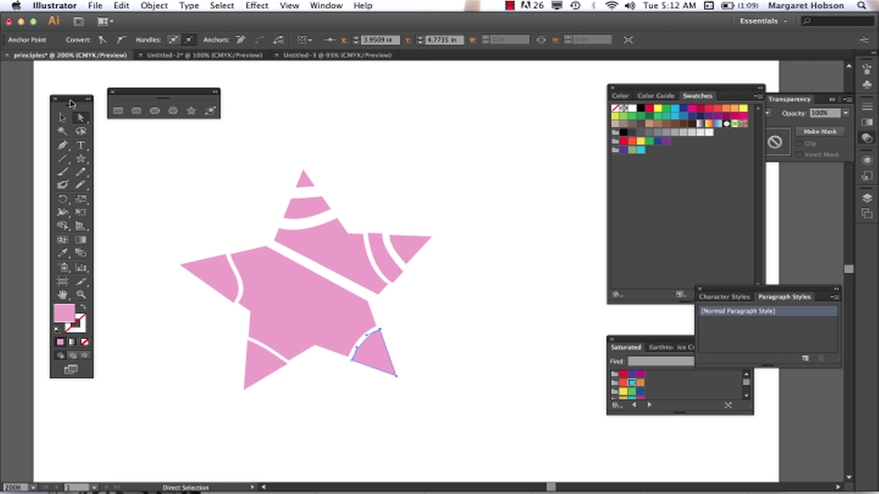
pyautogui.click(63, 117)
pyautogui.click(177, 200)
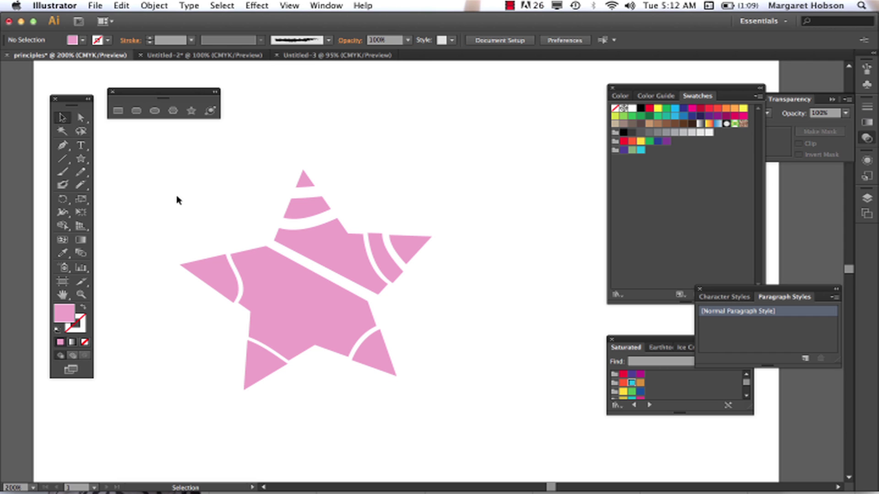